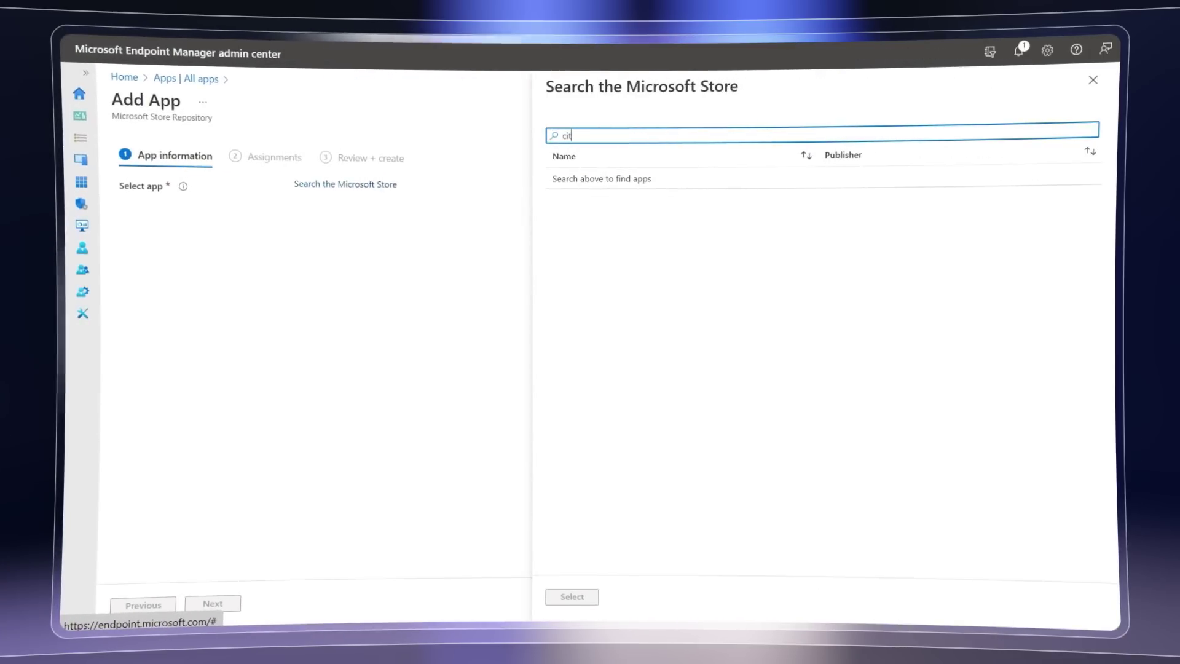
pyautogui.write('rix')
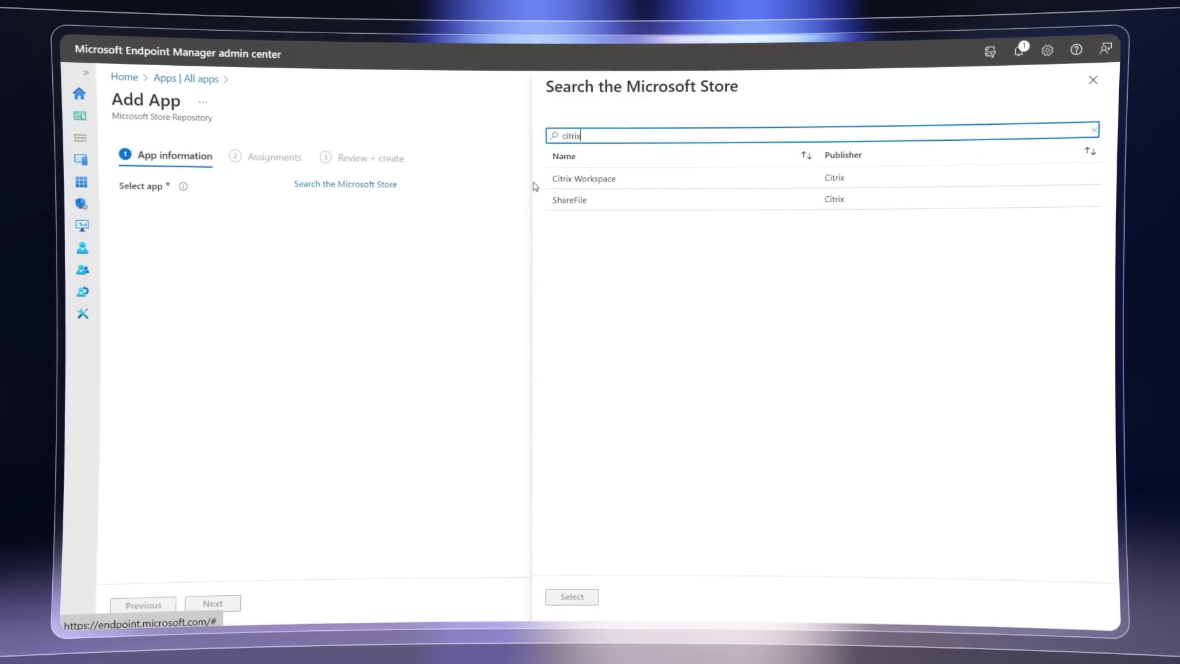
# Step: Select Citrix Workspace from the Store results, then start installing Blender in Company Portal
pyautogui.click(583, 179)
pyautogui.click(572, 597)
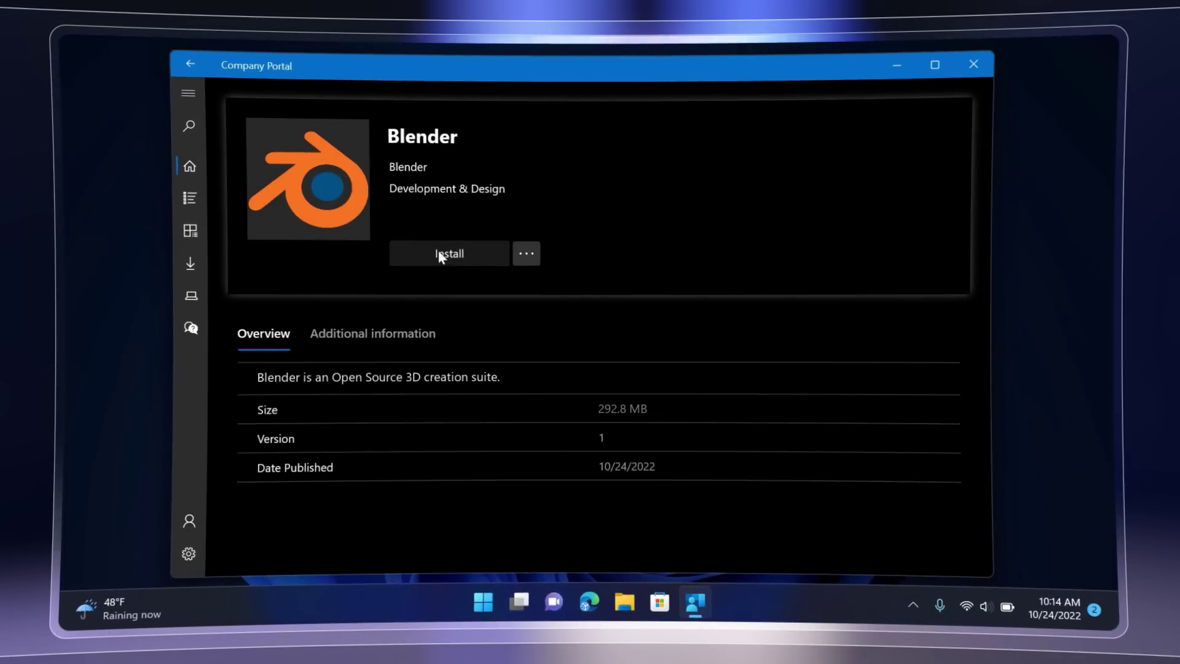
pyautogui.click(441, 256)
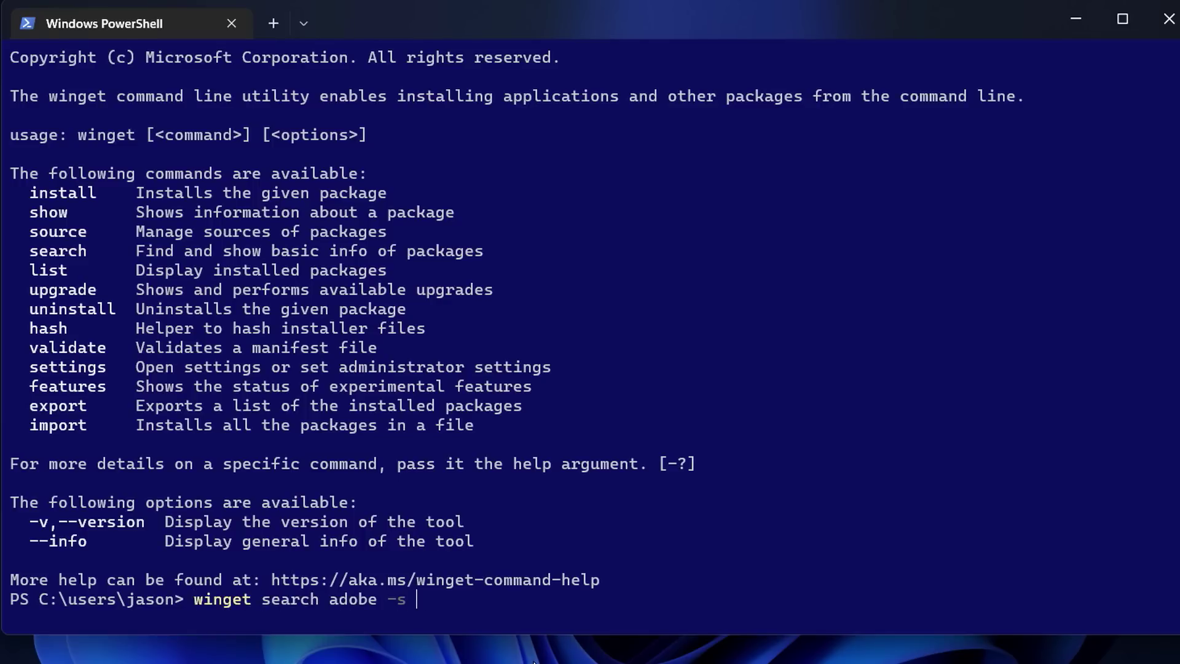
pyautogui.write('msstore')
# Step: Run winget search adobe -s msstore, then show Adobe Acrobat Reader DC's package details
pyautogui.press('Return')
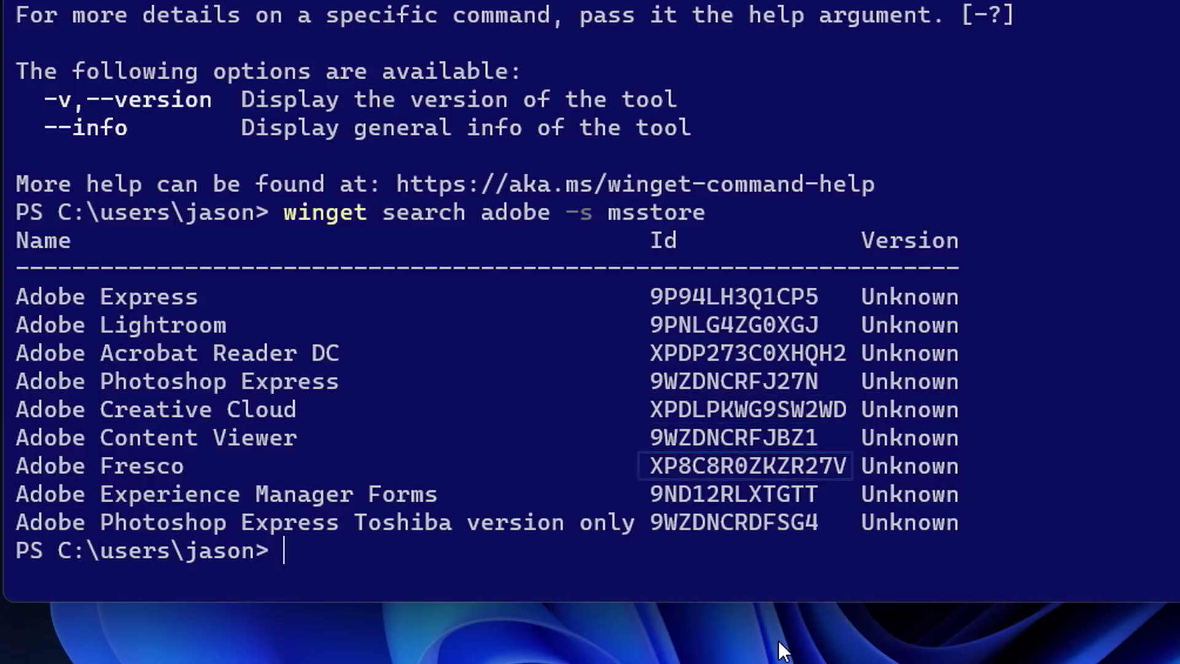
pyautogui.write('winget show XPDP273C')
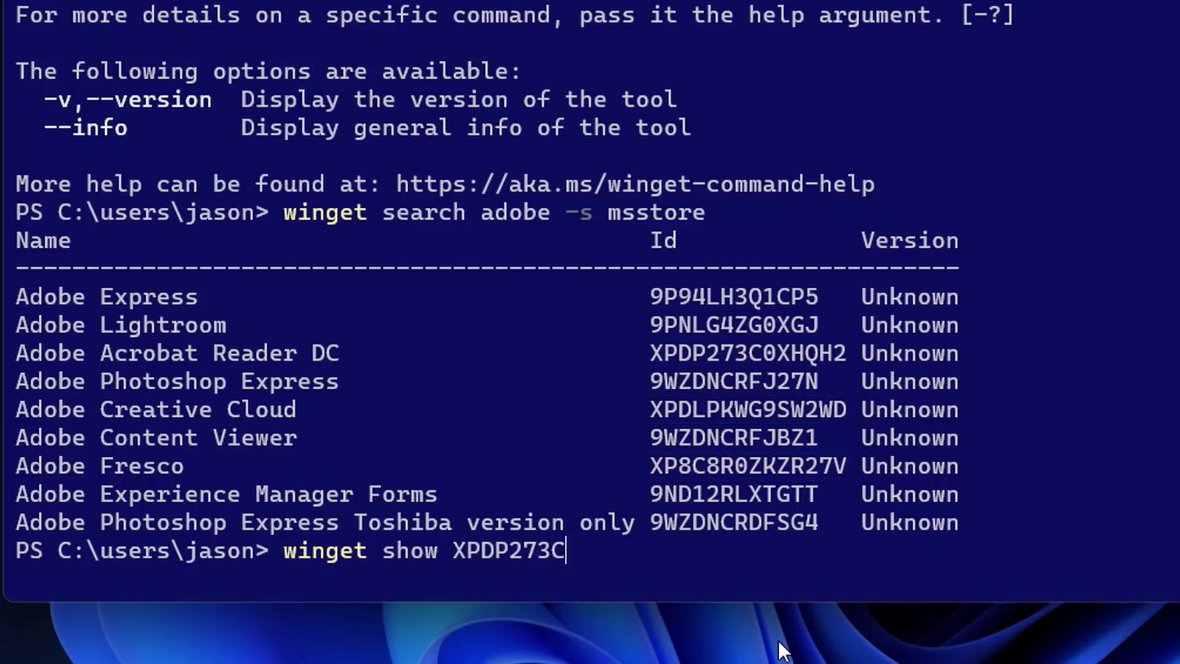
pyautogui.write('0XHQH2')
pyautogui.press('Return')
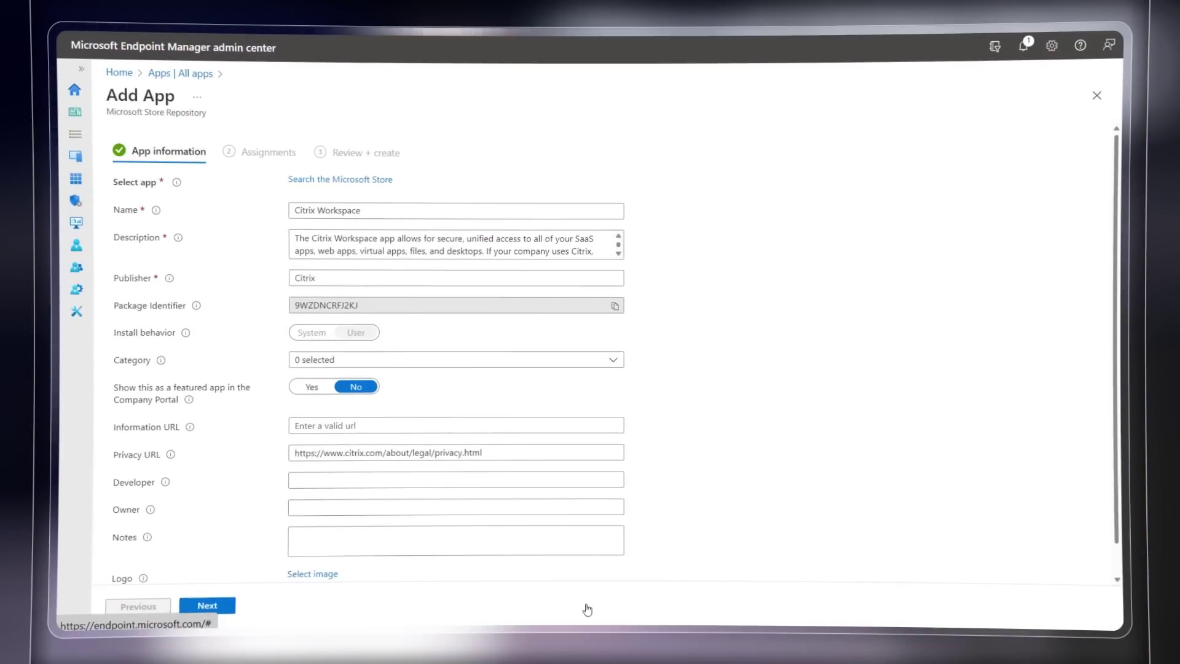
# Step: Add a new app of type Microsoft Store app (new) and open the Store search
pyautogui.click(207, 607)
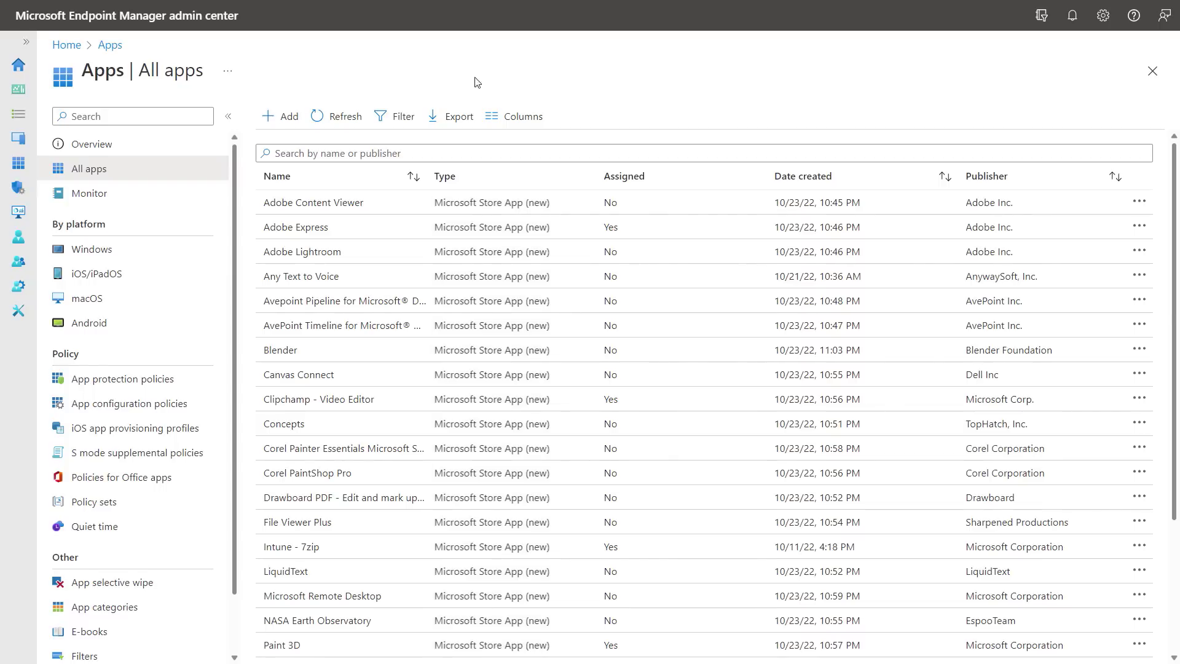
pyautogui.click(279, 117)
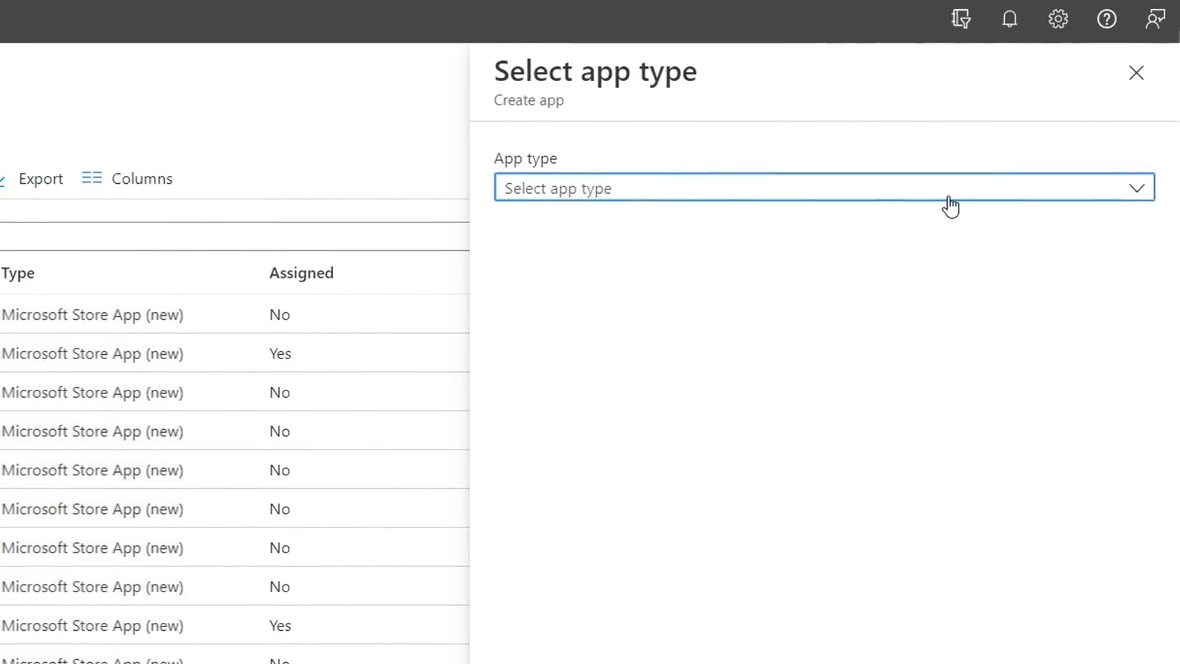
pyautogui.click(951, 194)
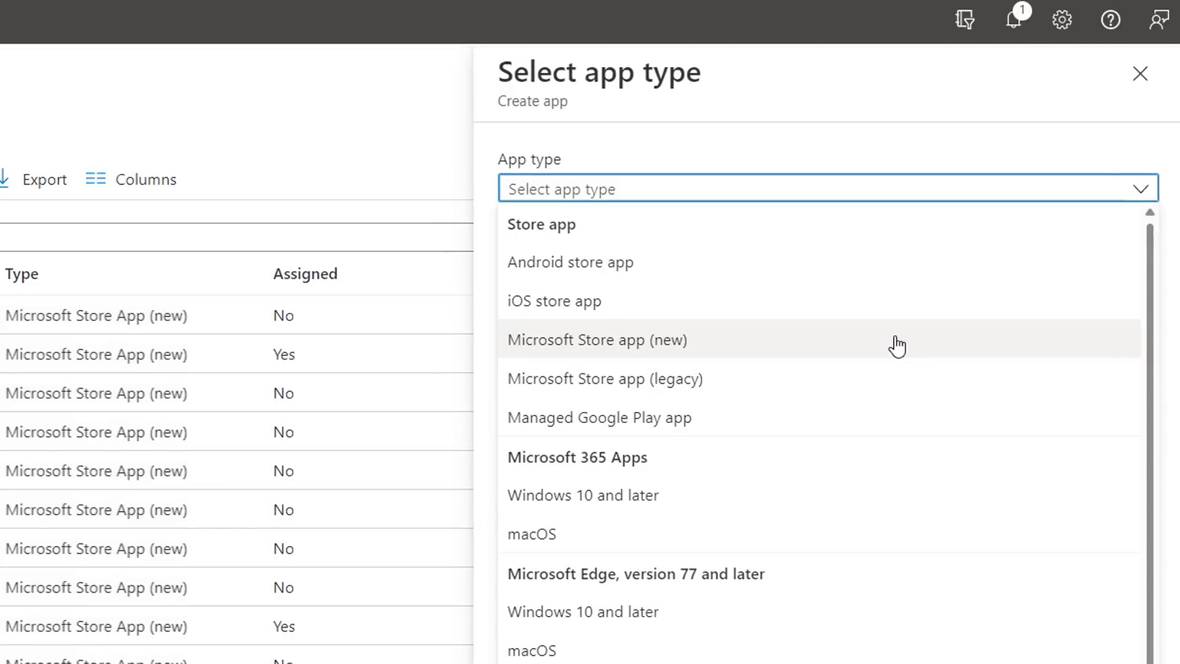
pyautogui.click(898, 346)
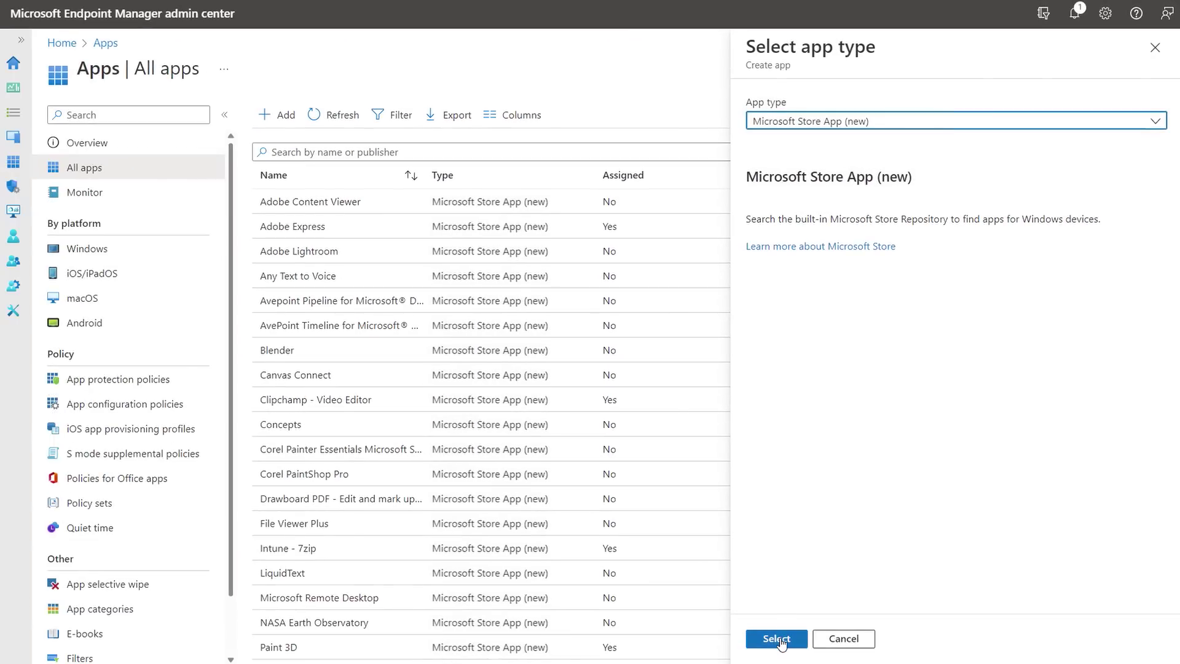
pyautogui.click(777, 639)
pyautogui.click(361, 164)
pyautogui.write('citrix')
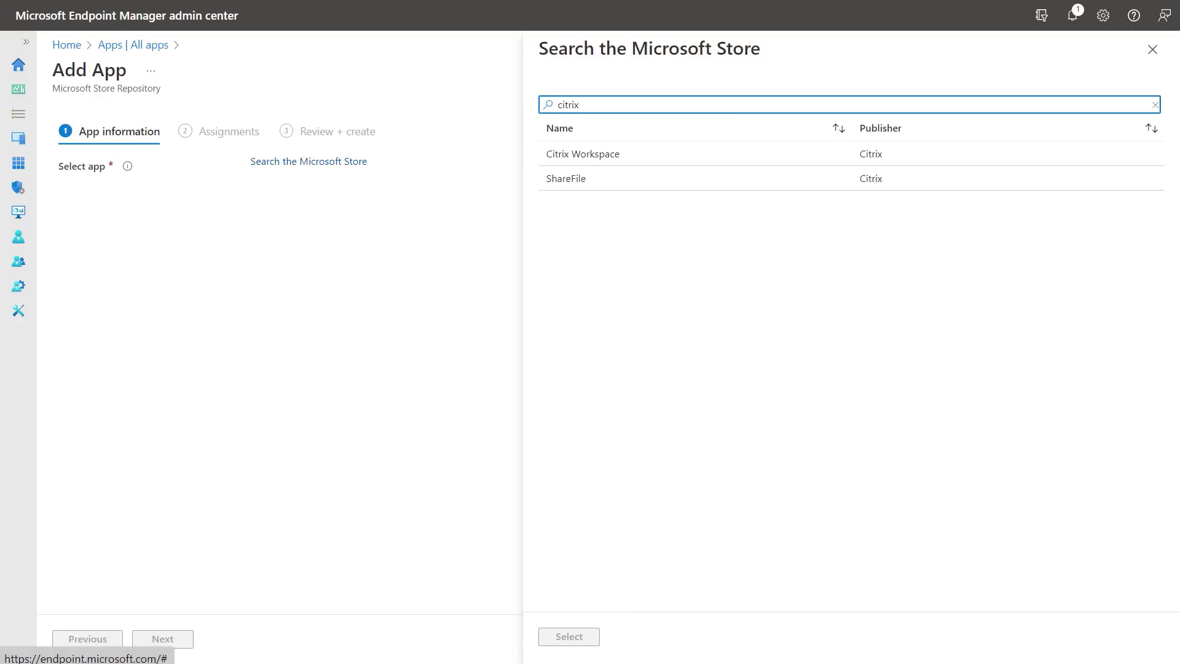
# Step: Choose Citrix Workspace from the citrix results, tick the Productivity category, and continue
pyautogui.click(572, 154)
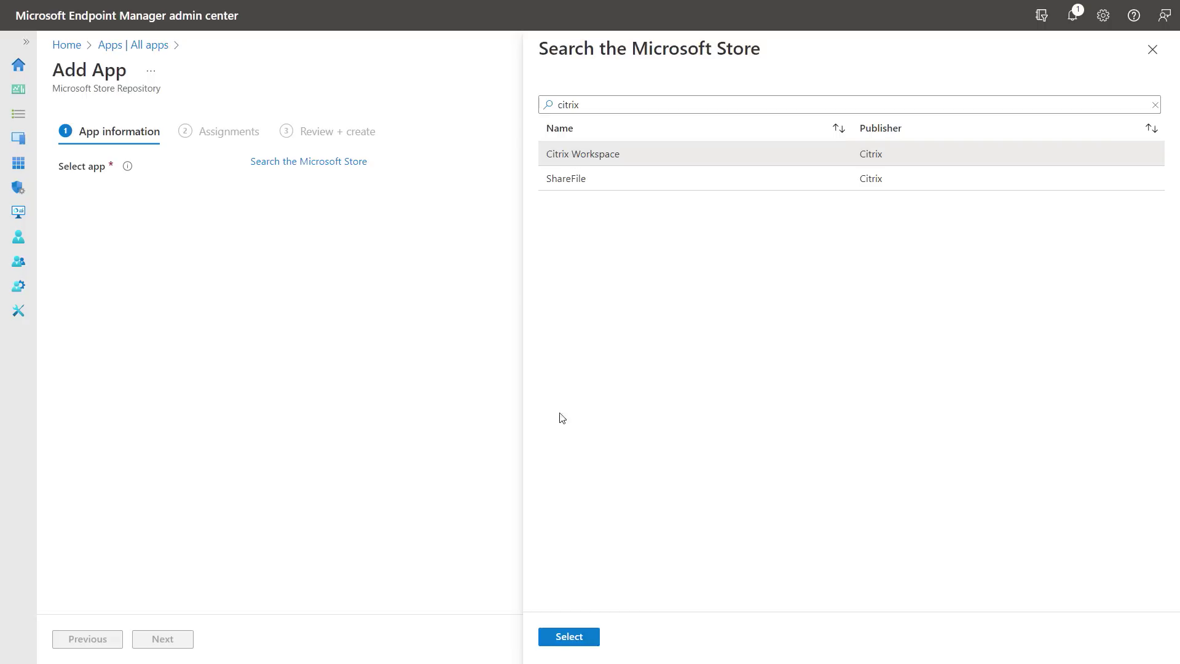
pyautogui.click(569, 636)
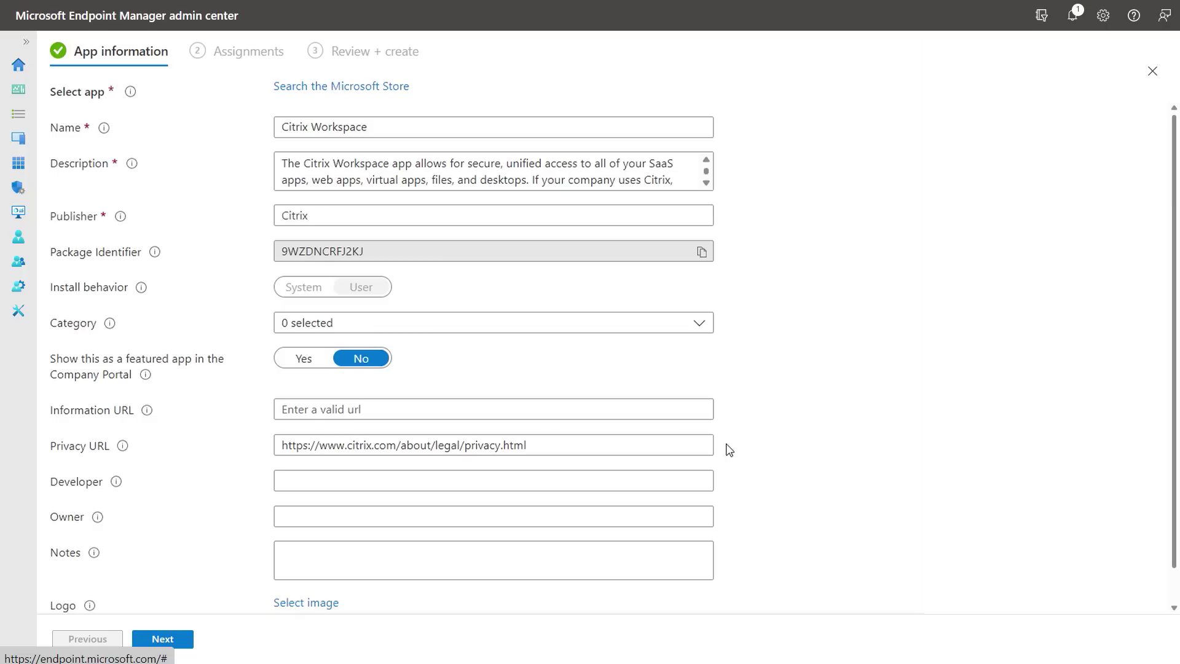
pyautogui.click(703, 325)
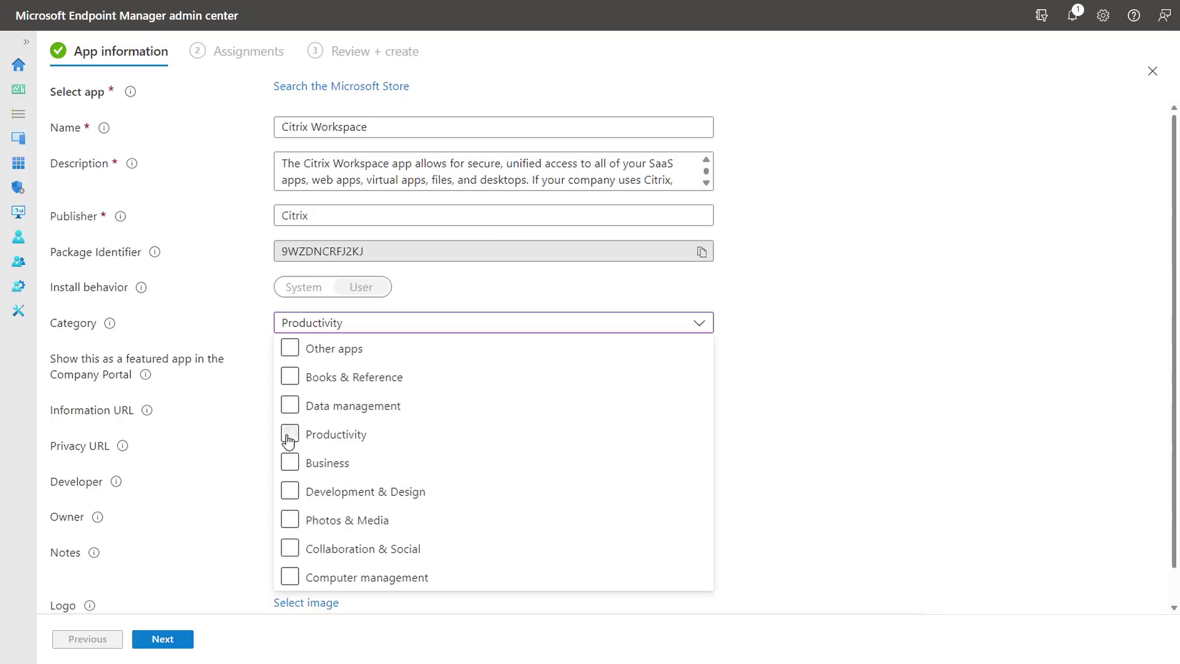
pyautogui.click(245, 471)
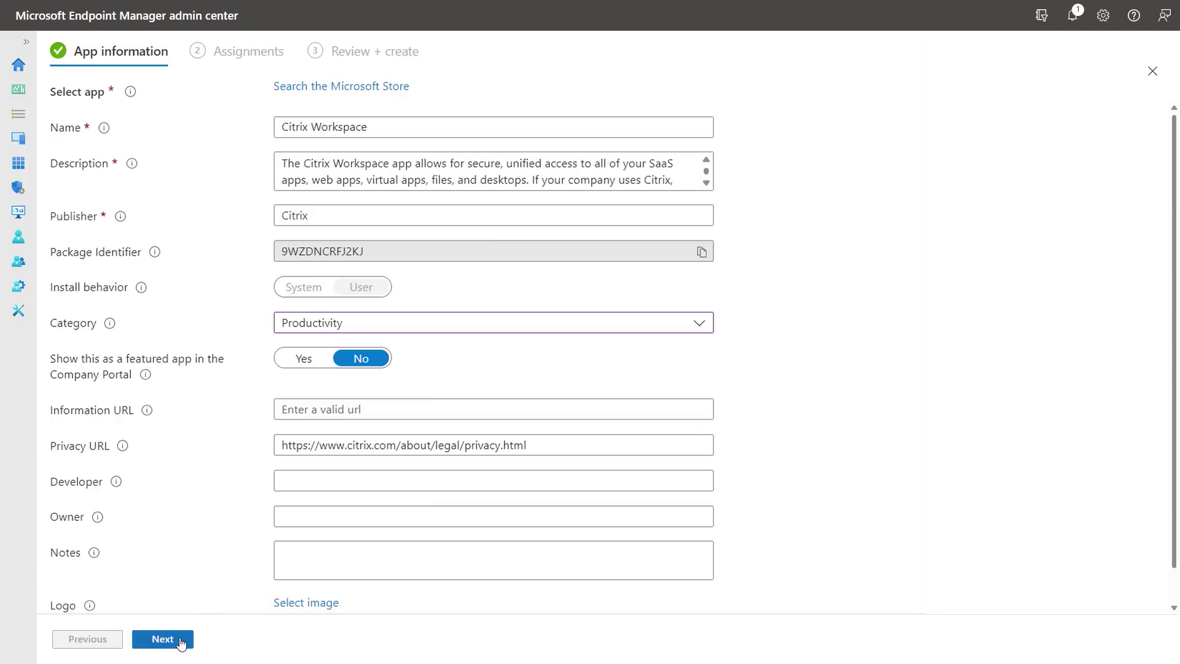
pyautogui.click(180, 642)
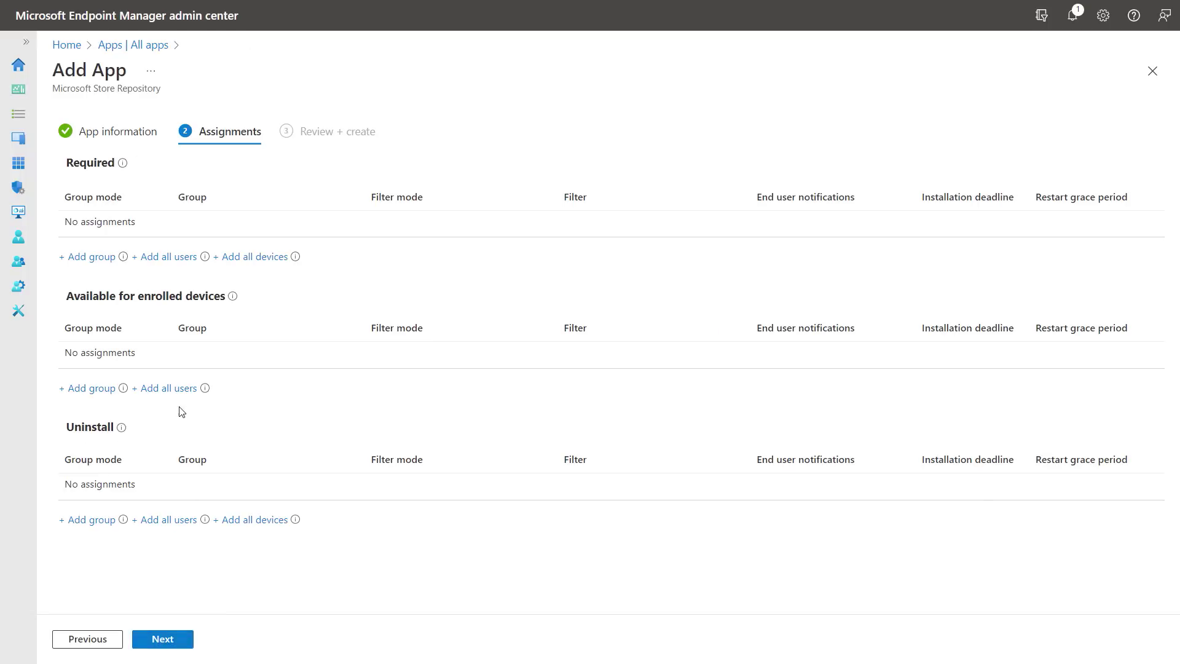
# Step: Make Citrix Workspace available to all users on enrolled devices, then review and create it
pyautogui.click(167, 387)
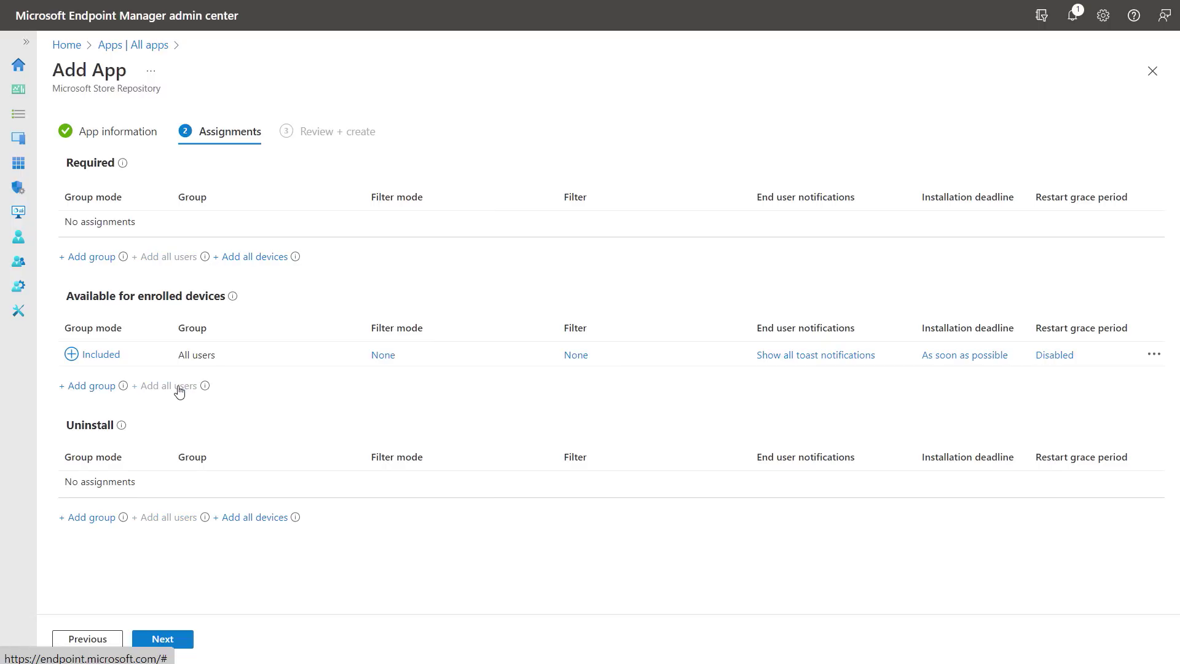
pyautogui.click(181, 640)
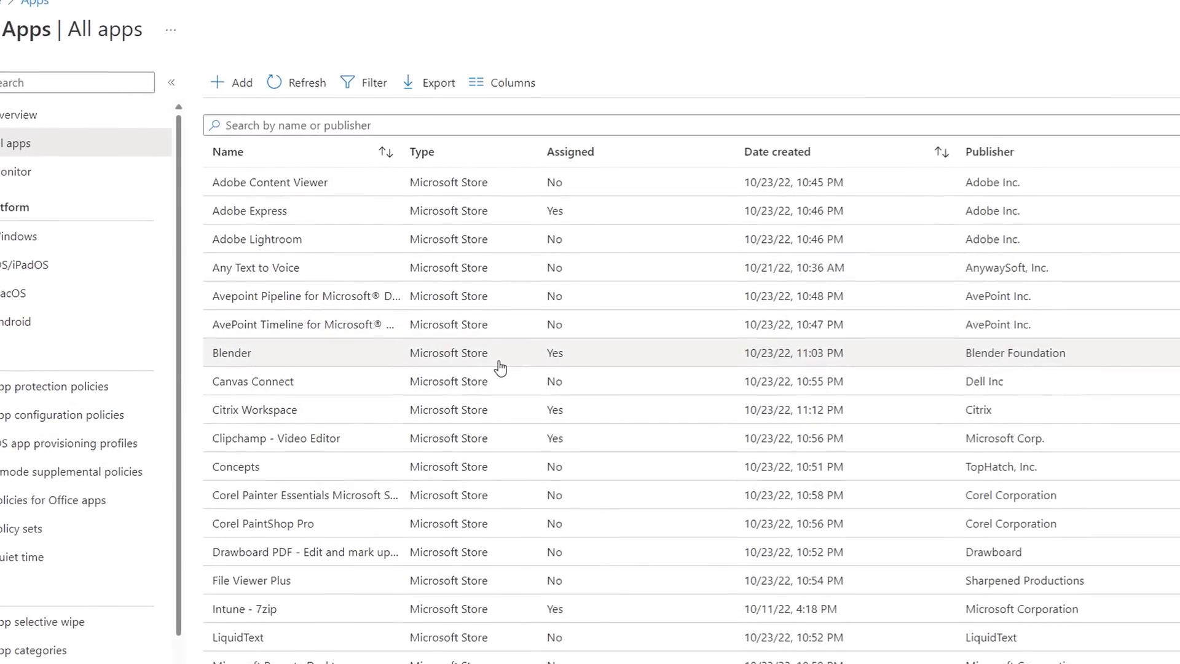
# Step: Open Blender's properties from the All apps list
pyautogui.click(499, 351)
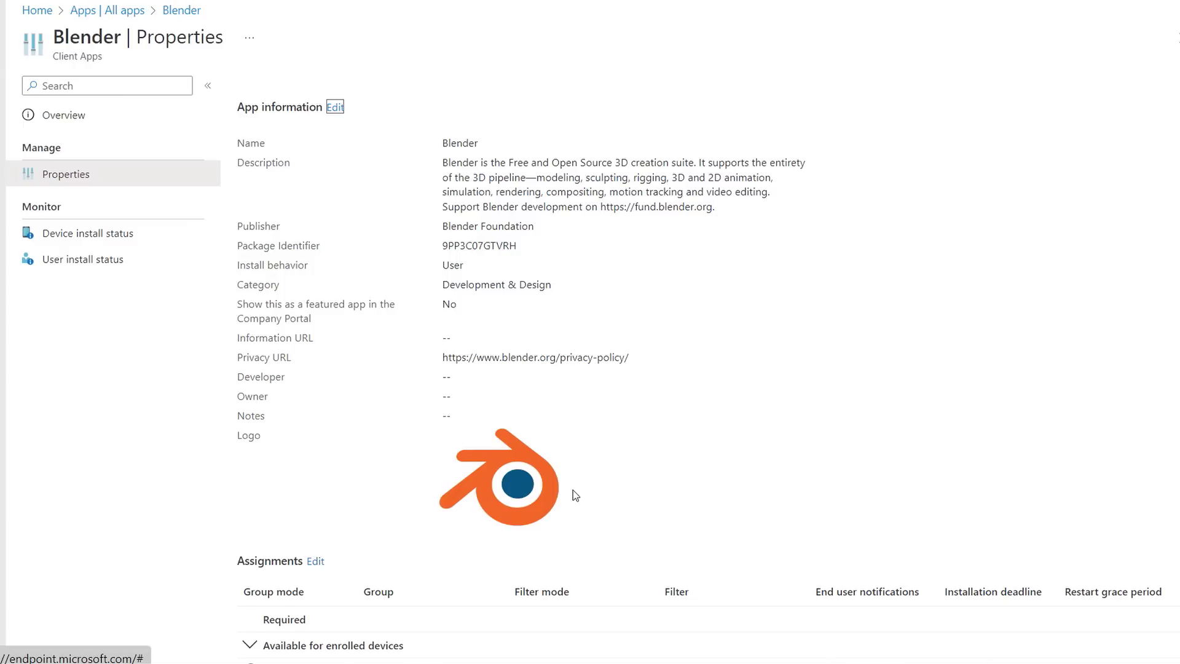
pyautogui.scroll(-1, 573, 495)
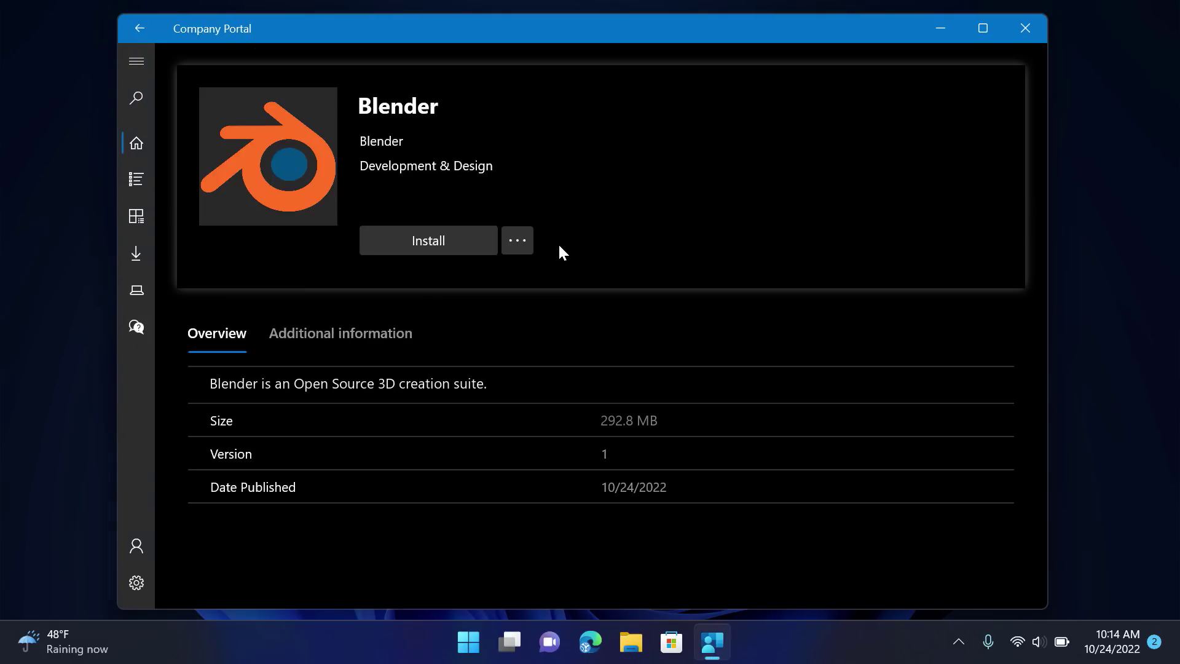
# Step: Start Blender's installation from its Company Portal page
pyautogui.click(416, 237)
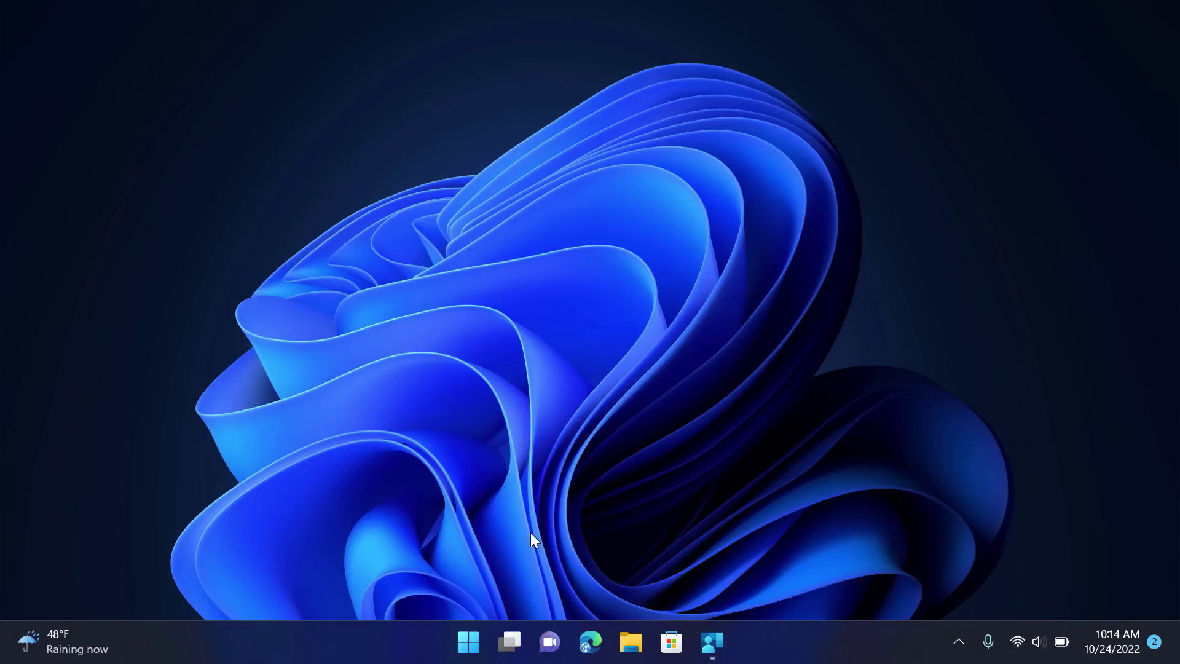
# Step: Launch Blender 3.3.1.0 from the Start menu's Recommended list
pyautogui.click(466, 644)
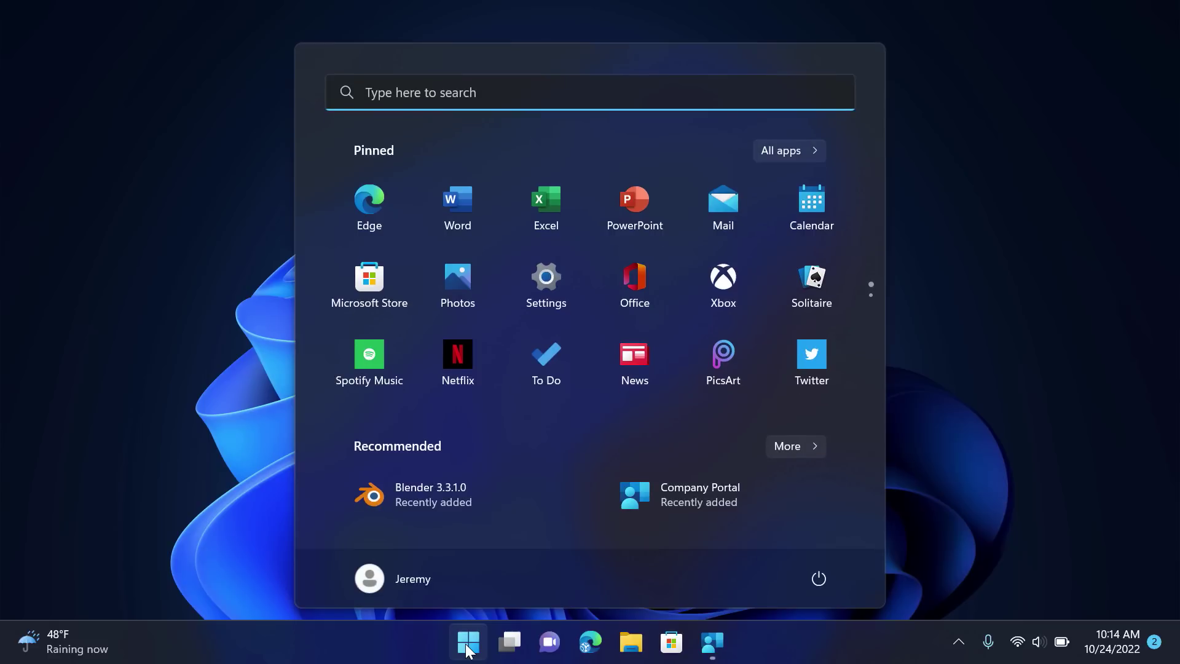
pyautogui.click(451, 502)
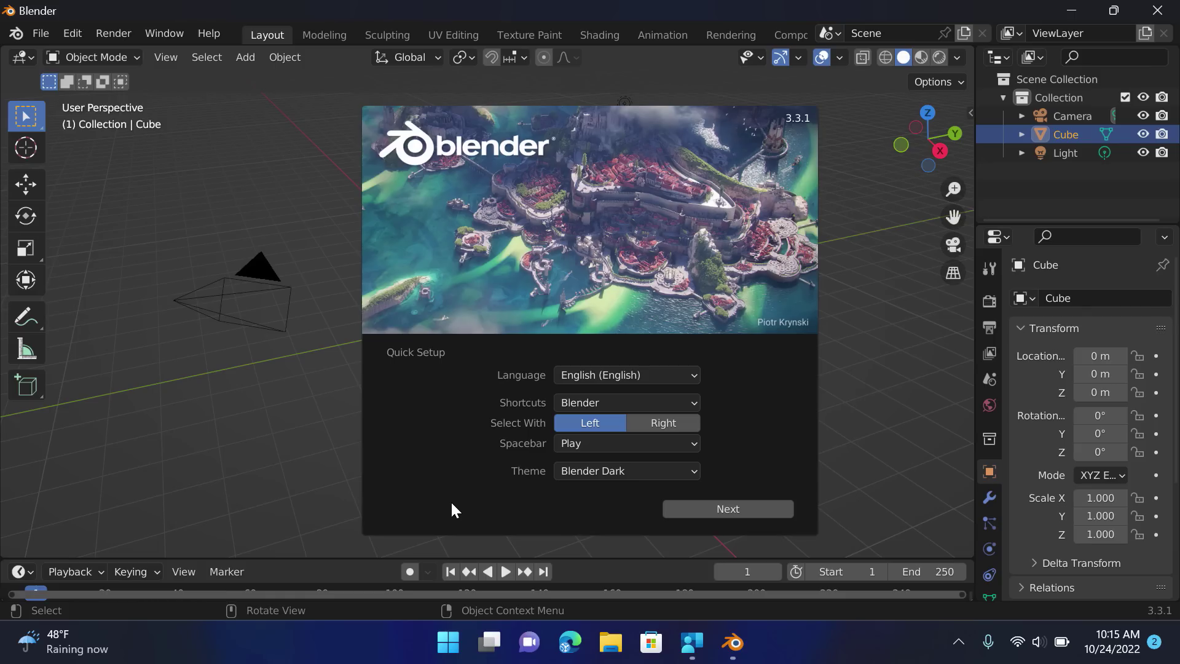